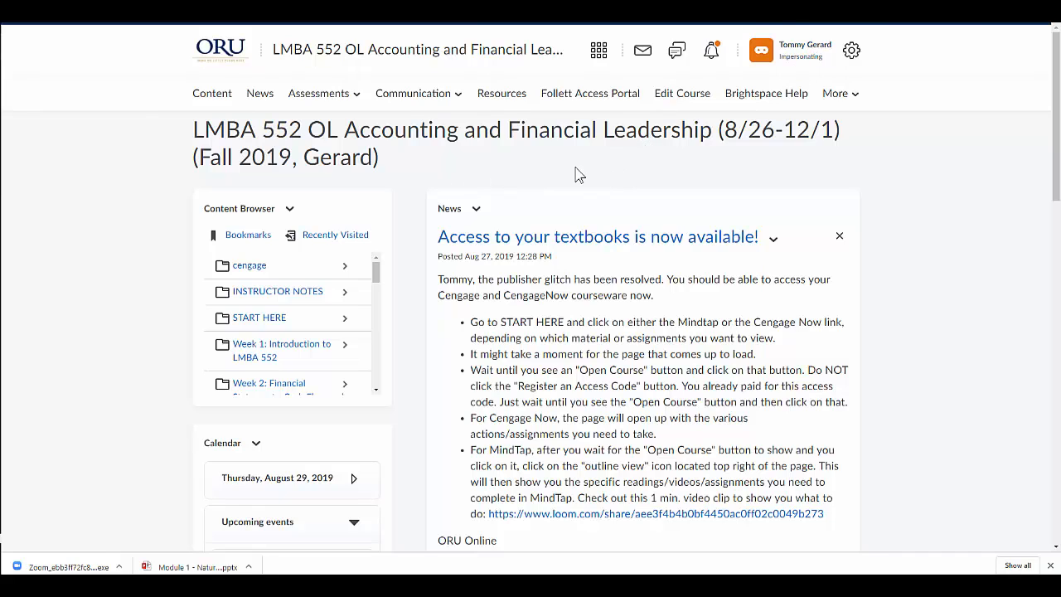
Open the course grades and start grading all students for the F1 forum item
left_click(341, 99)
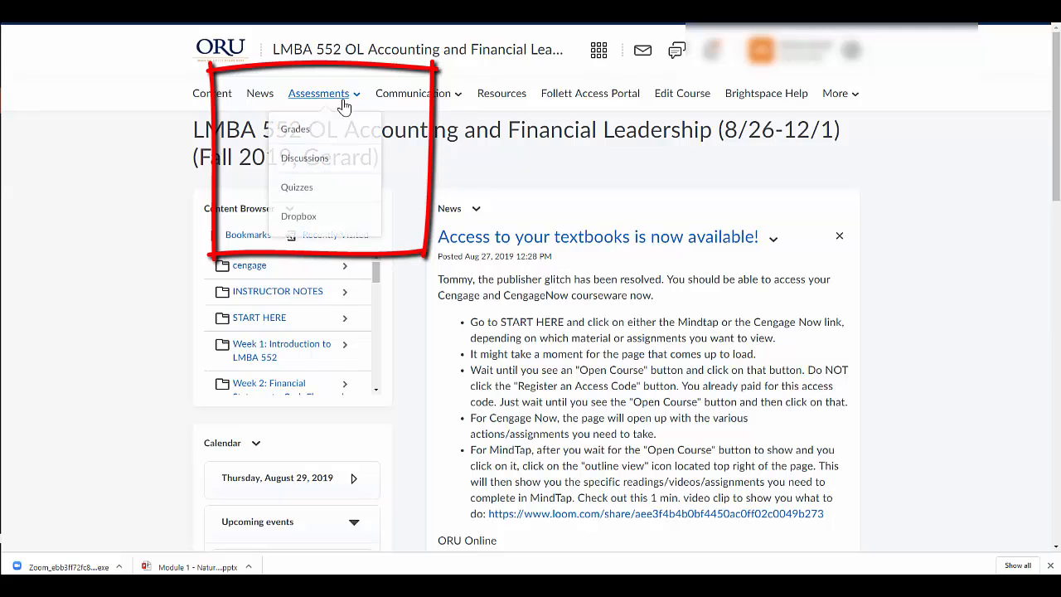
left_click(301, 140)
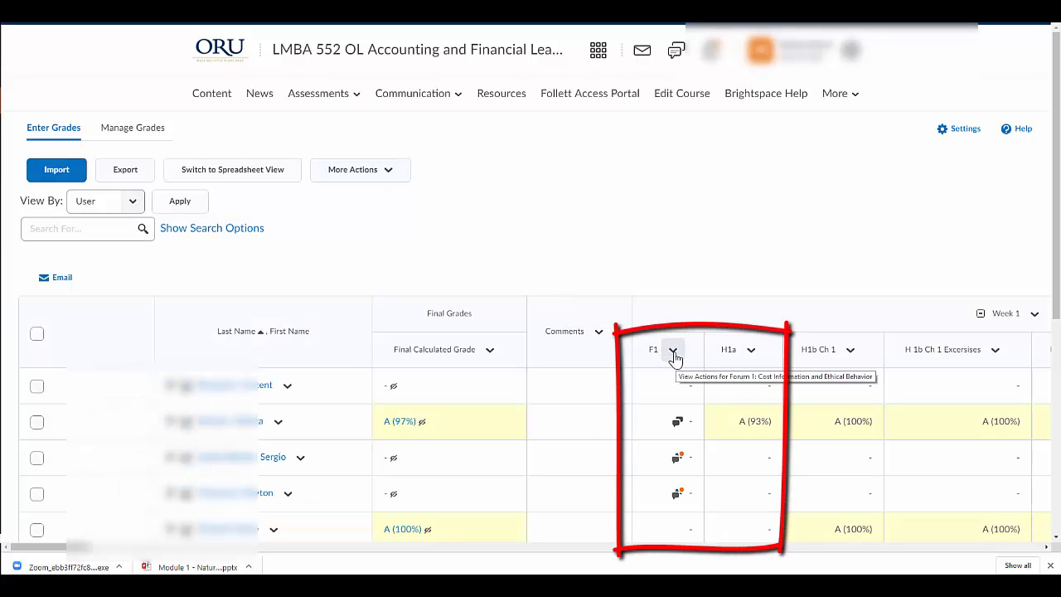
left_click(675, 357)
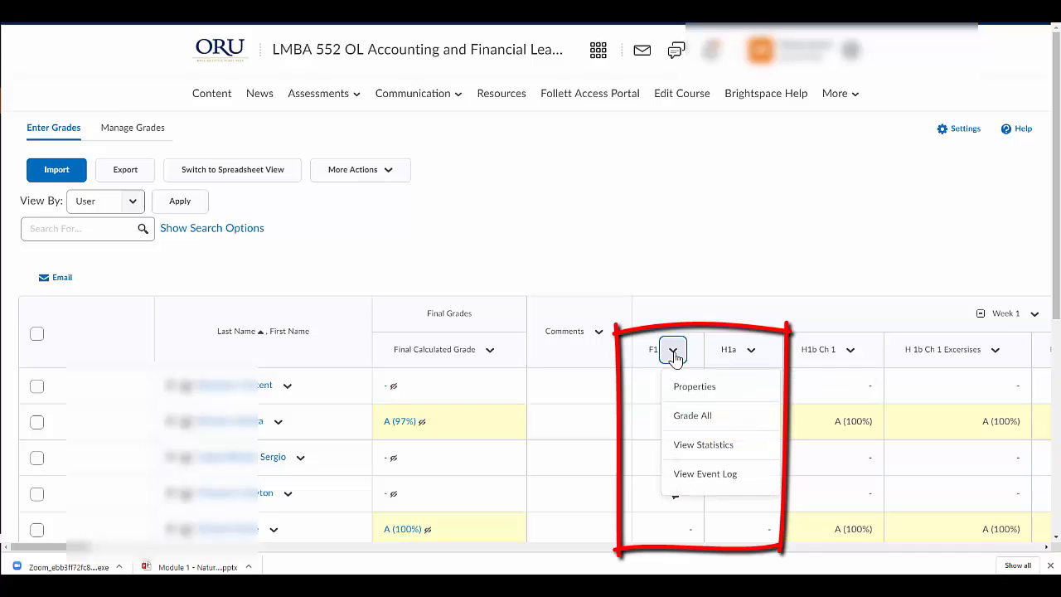
left_click(693, 415)
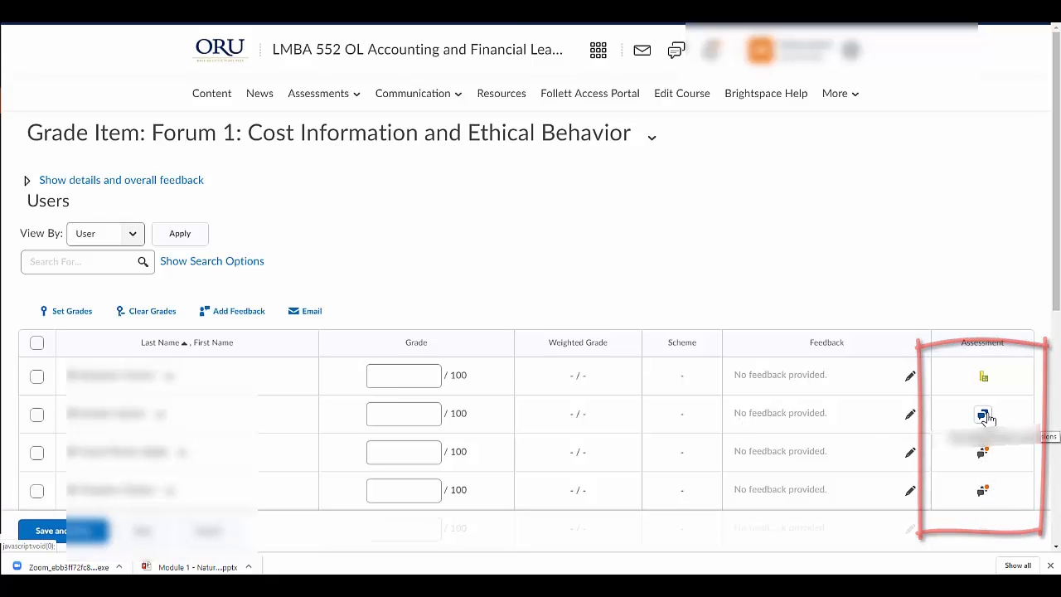
Open the second listed student's discussion assessment and review the rubric, the general feedback area and the student's post
left_click(984, 416)
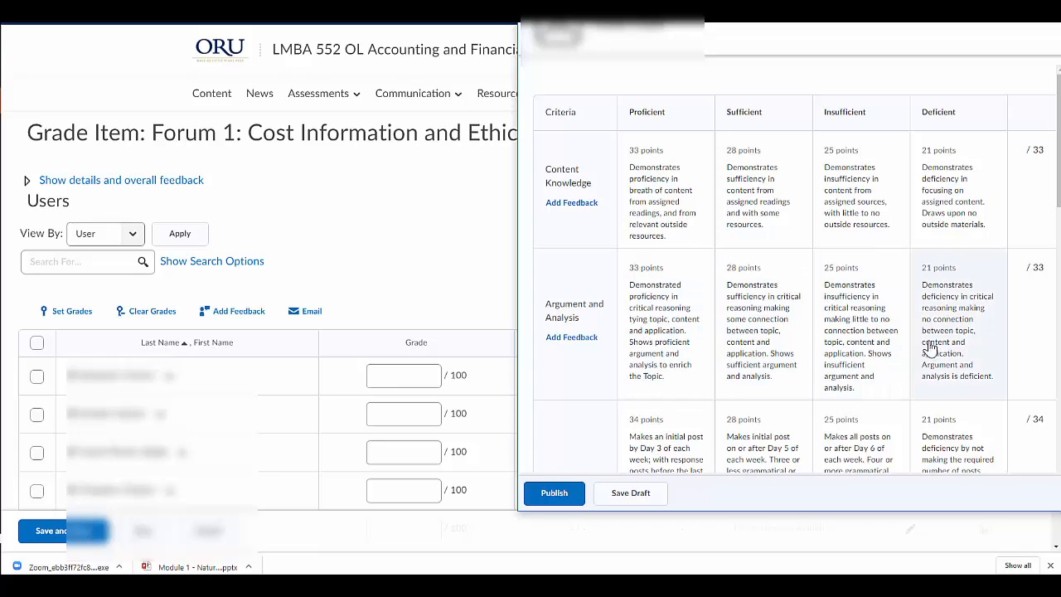
scroll(785, 333, "down", 1)
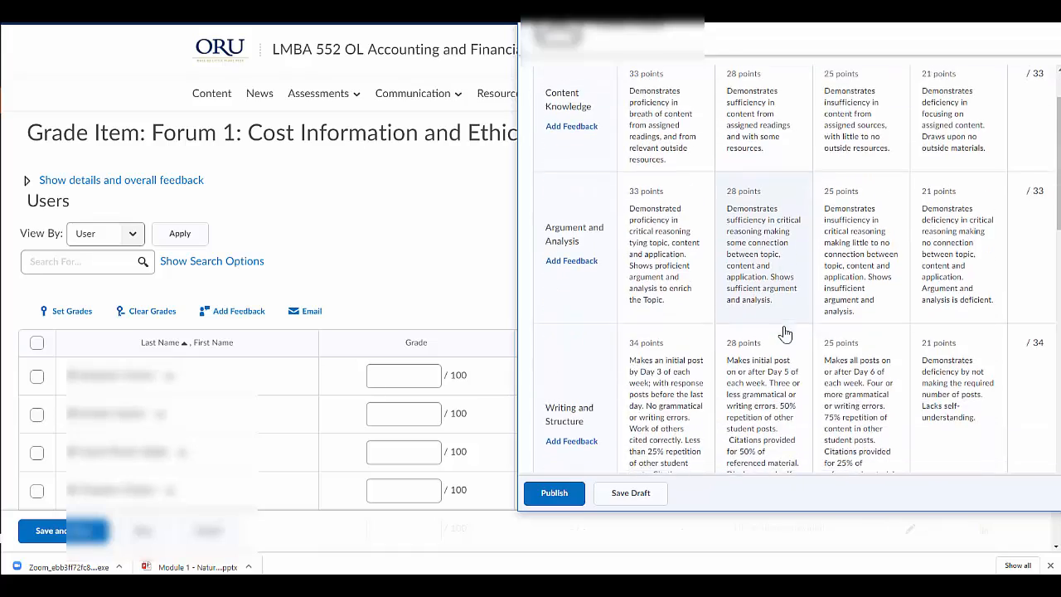
scroll(785, 333, "down", 6)
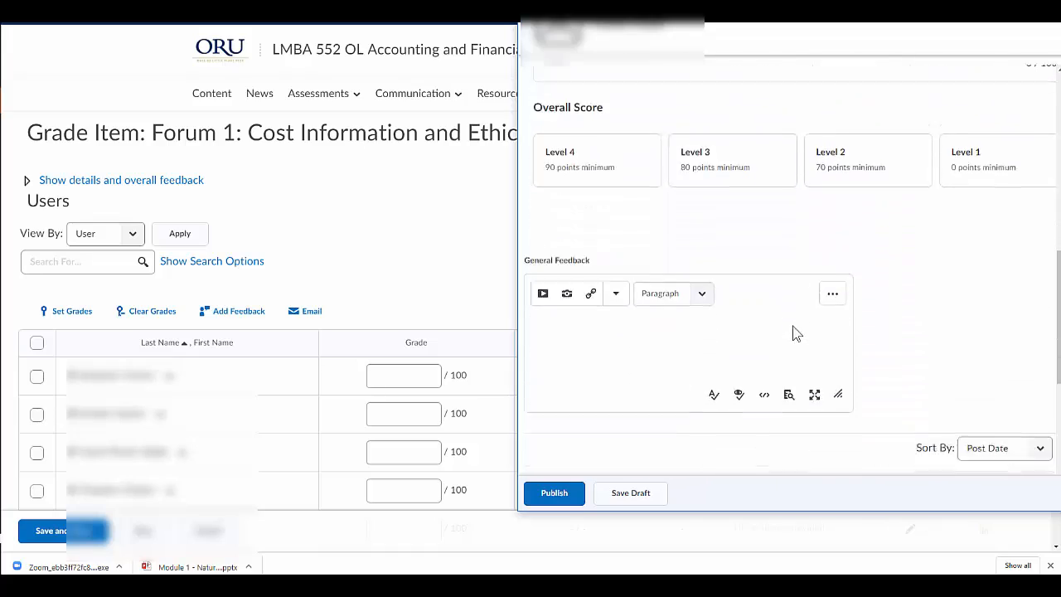
scroll(793, 333, "down", 5)
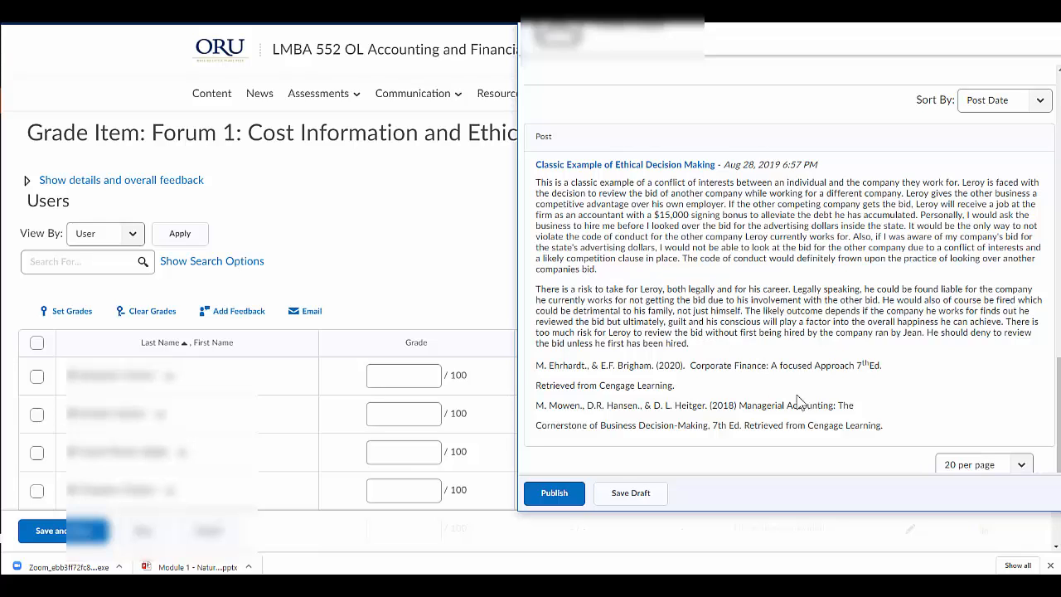
scroll(775, 289, "up", 6)
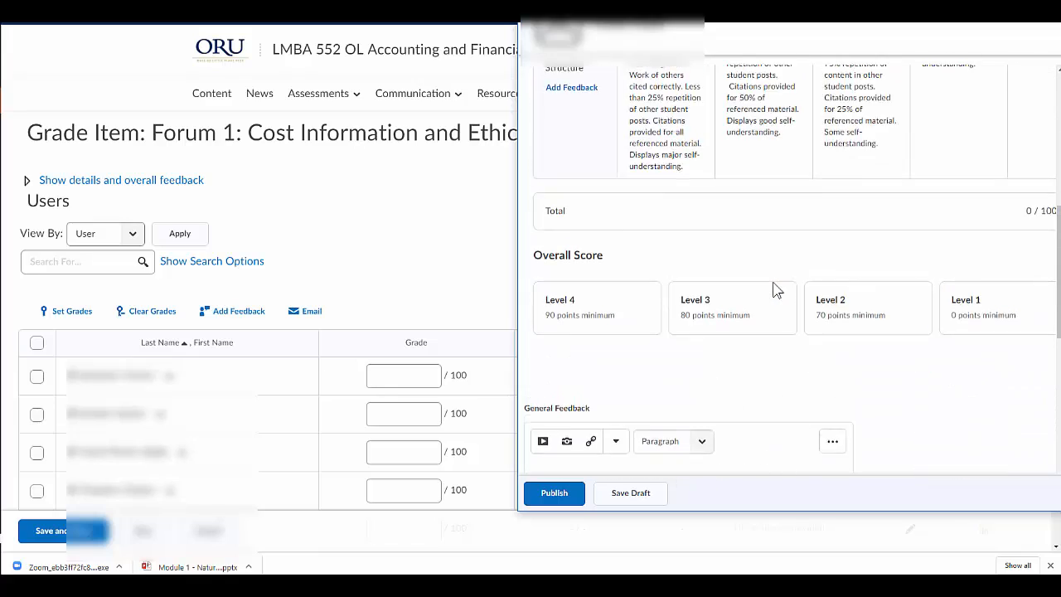
scroll(775, 289, "up", 6)
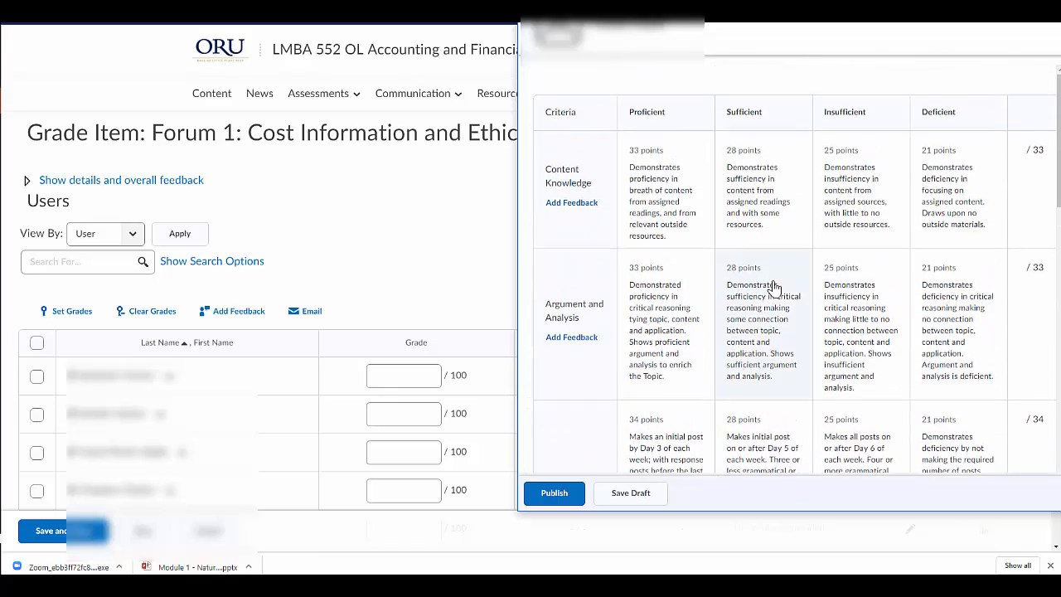
Rate Content Knowledge as Proficient (33 points) and Argument and Analysis as Sufficient (28 points) in the rubric
left_click(571, 201)
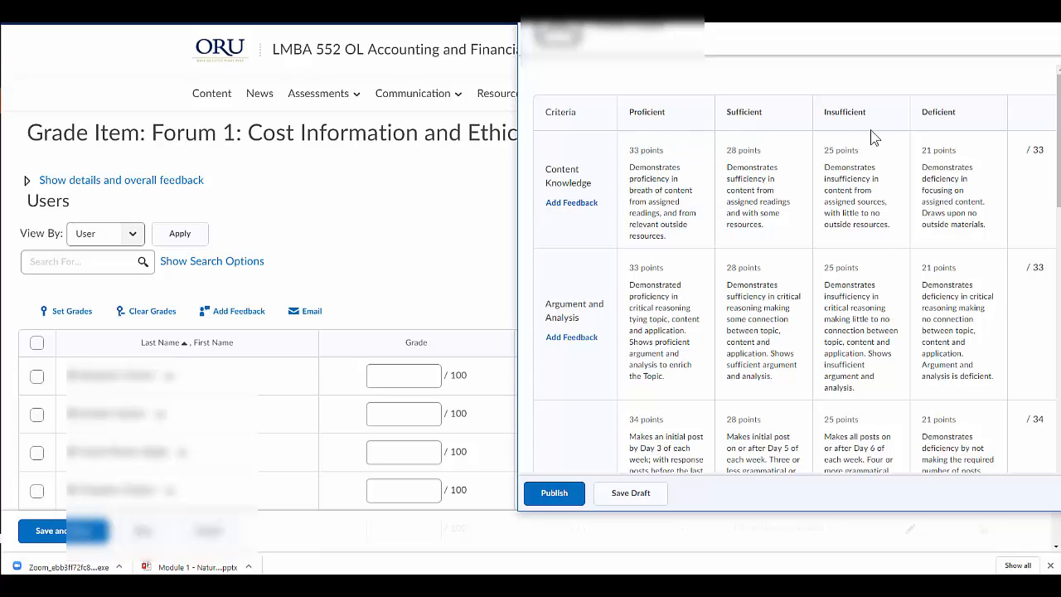
left_click(692, 191)
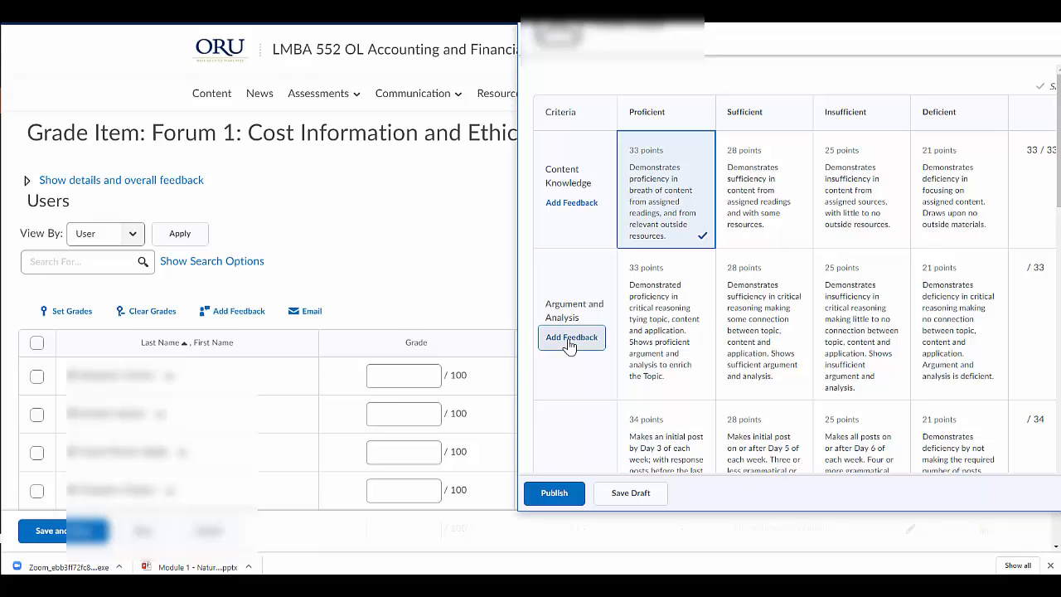
left_click(779, 338)
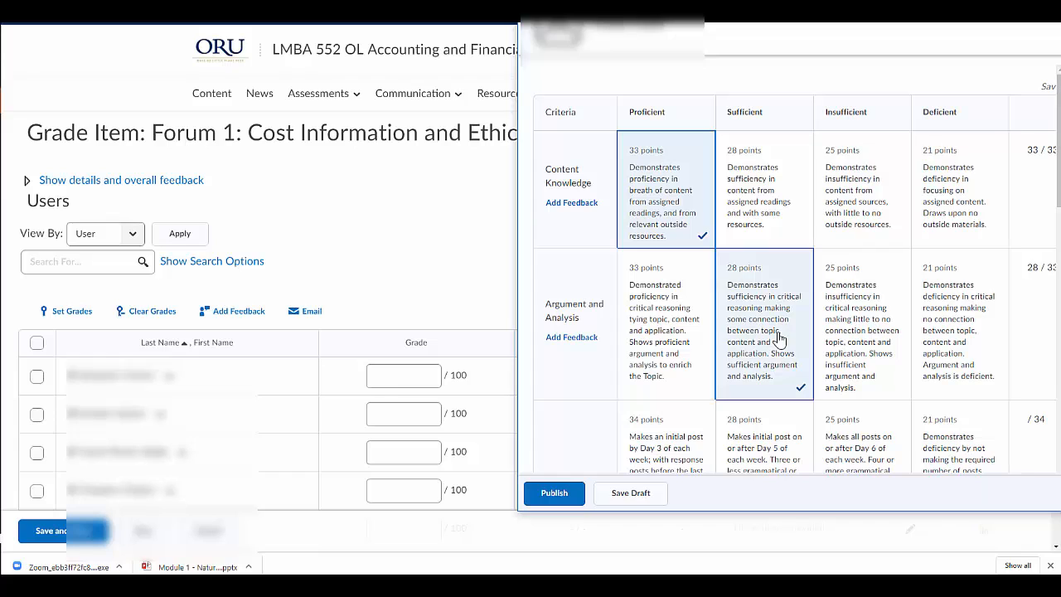
Add the criterion feedback "df;alkdsfj l;akdjflkasjfd kl;lkdjsf;lkajf ;lkjl;kj;j" to Argument and Analysis
left_click(580, 340)
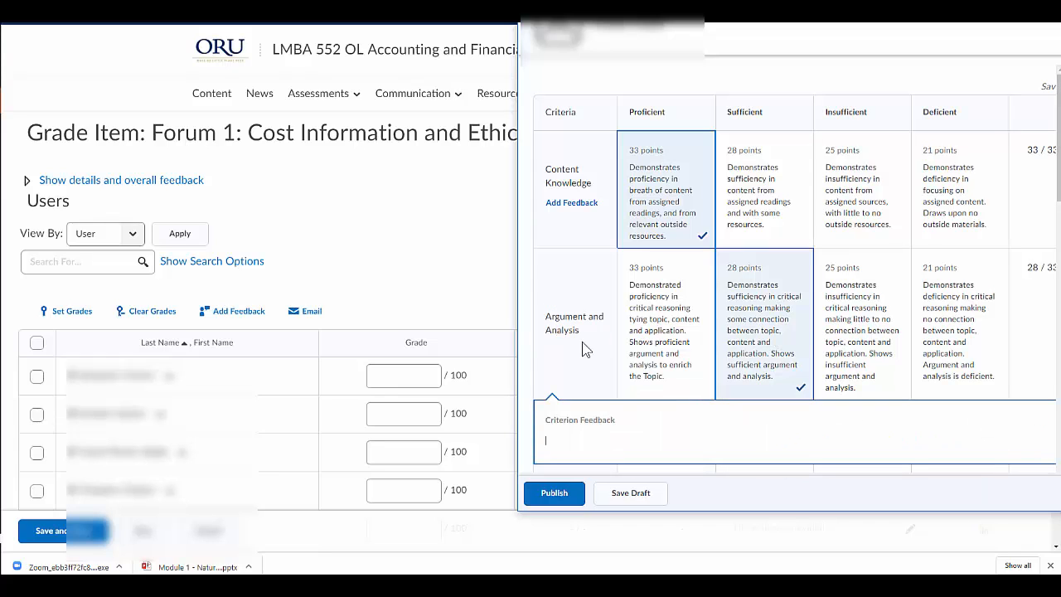
type("df;alkdsfj l;akdjflkasjfd kl;l")
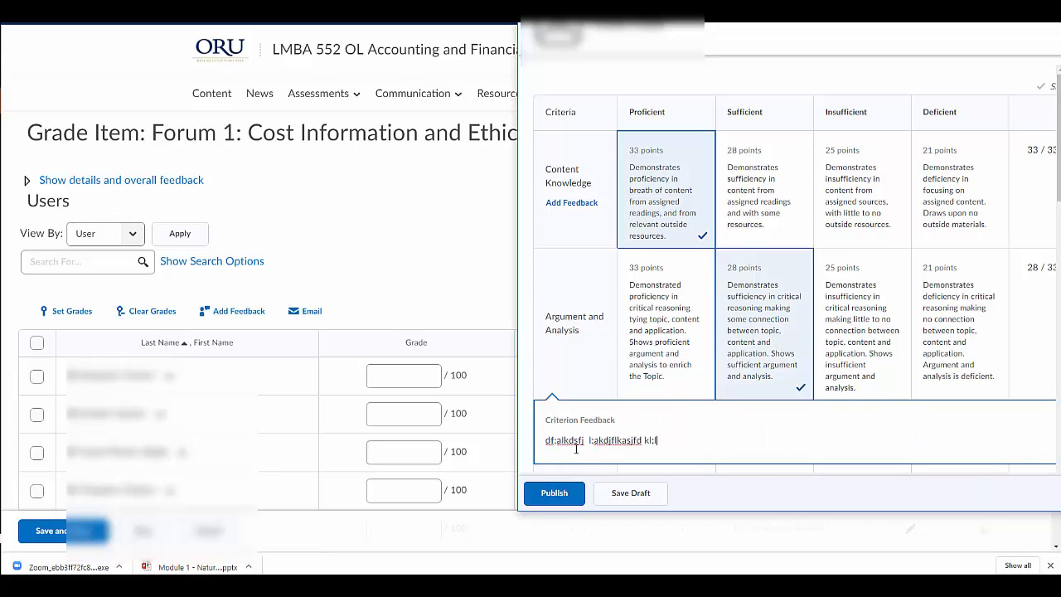
type("kdjsf;lkajf ;lkjl;kj;j")
left_click(570, 367)
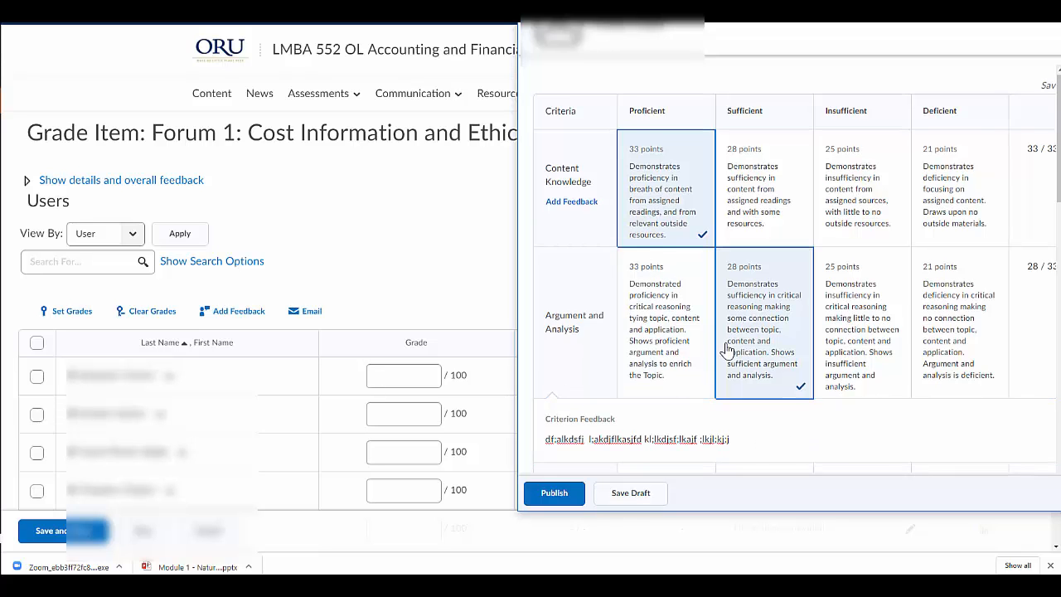
Rate Writing and Structure as Insufficient (25 points) and check the completed rubric's total and overall score level
scroll(726, 348, "down", 3)
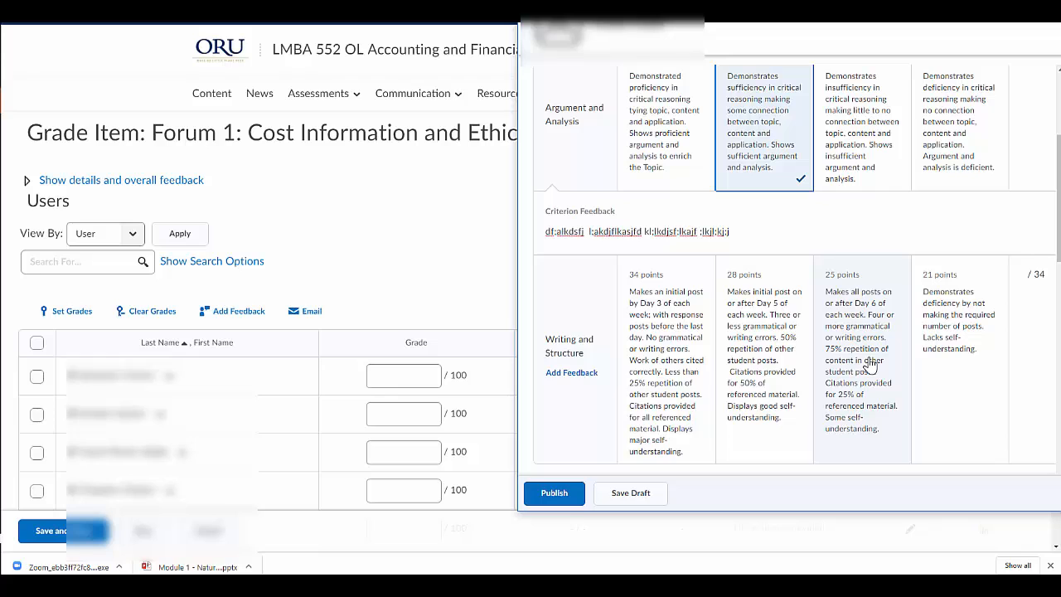
left_click(870, 366)
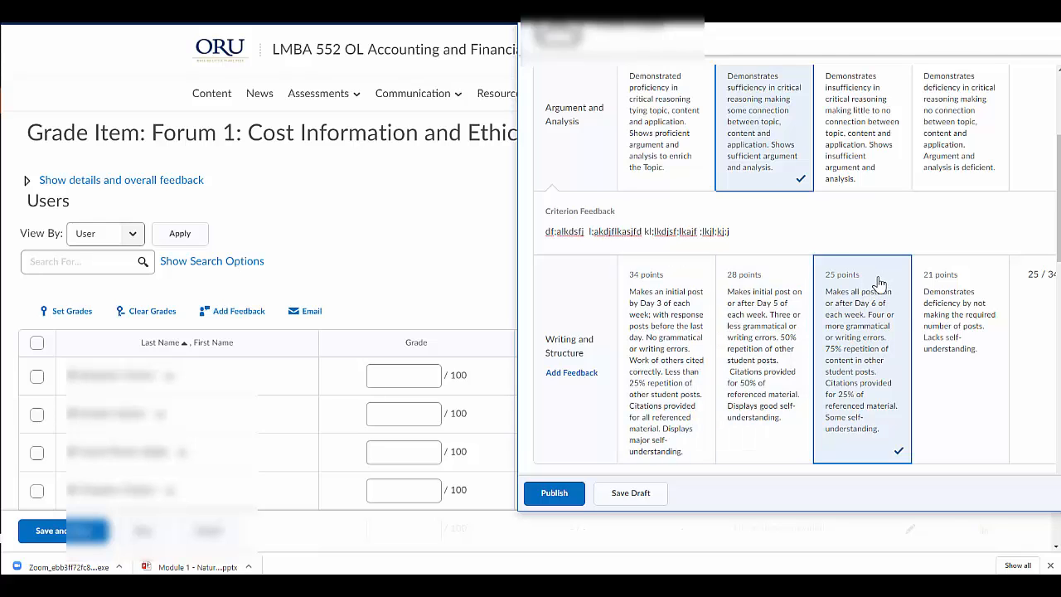
scroll(881, 284, "up", 3)
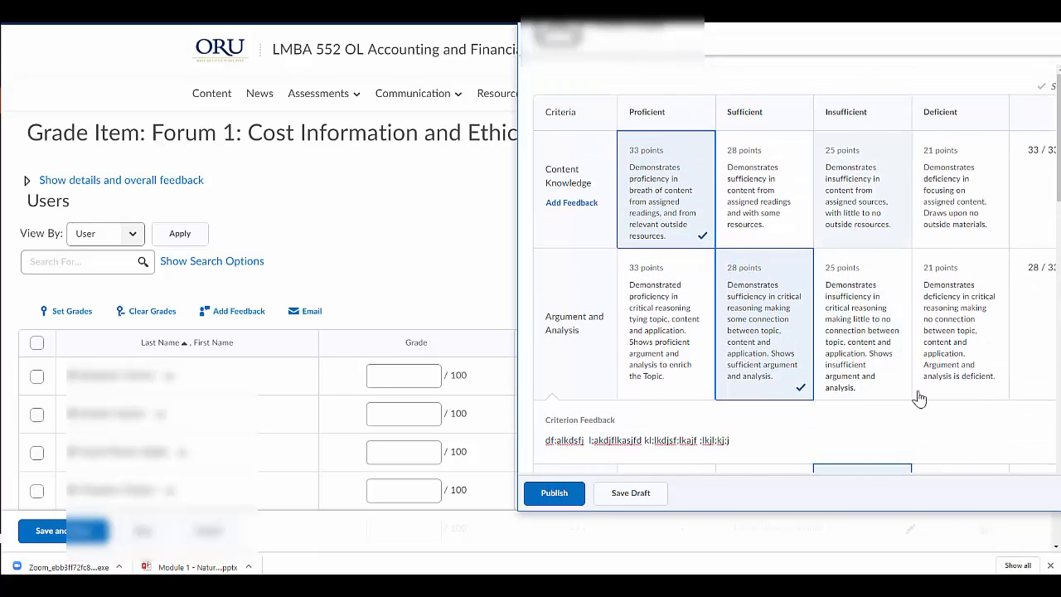
scroll(900, 388, "down", 4)
scroll(896, 390, "down", 1)
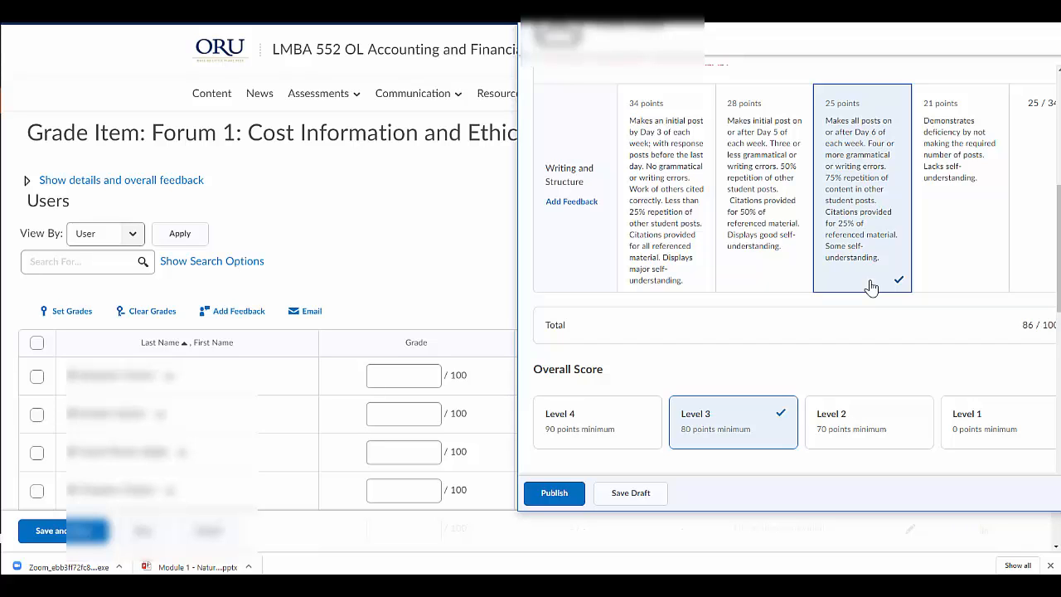
Enter "dfgsg sfgsfg sfgsfg" as the general feedback beneath the rubric
scroll(869, 289, "down", 1)
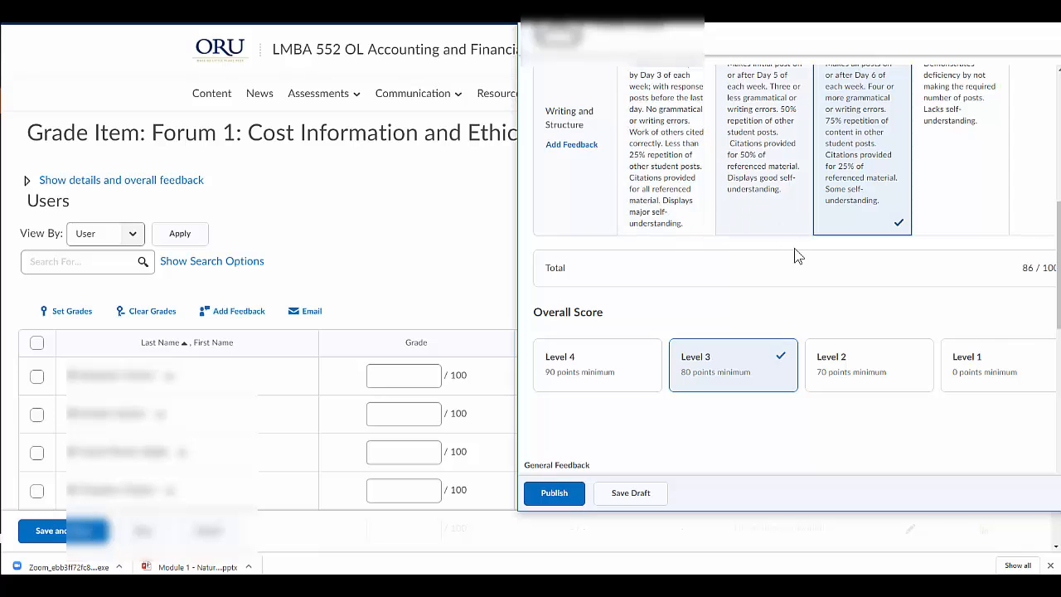
scroll(817, 298, "down", 3)
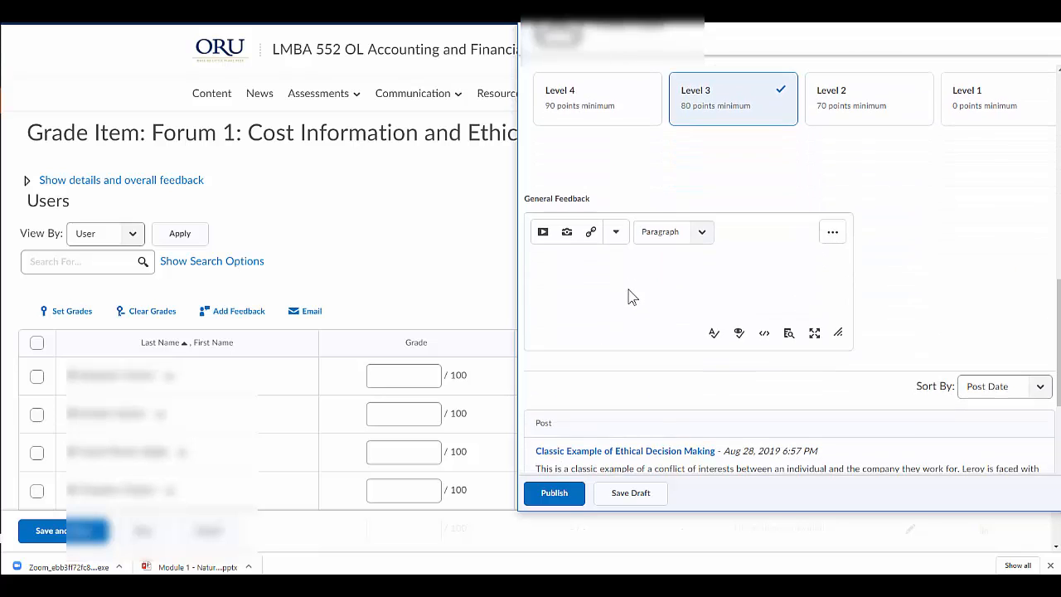
left_click(627, 289)
type("dfgsg sfgsfg sfgsfg")
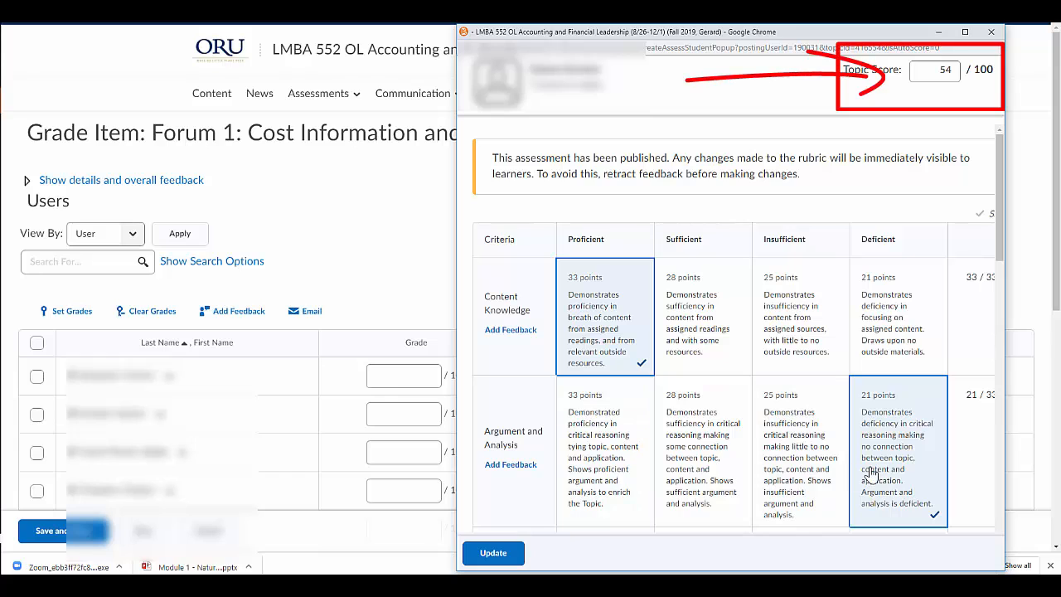
Rate Content Knowledge as Sufficient (28 points) in the published assessment and add the criterion feedback "sfsdfsfsdfsf"
left_click(669, 325)
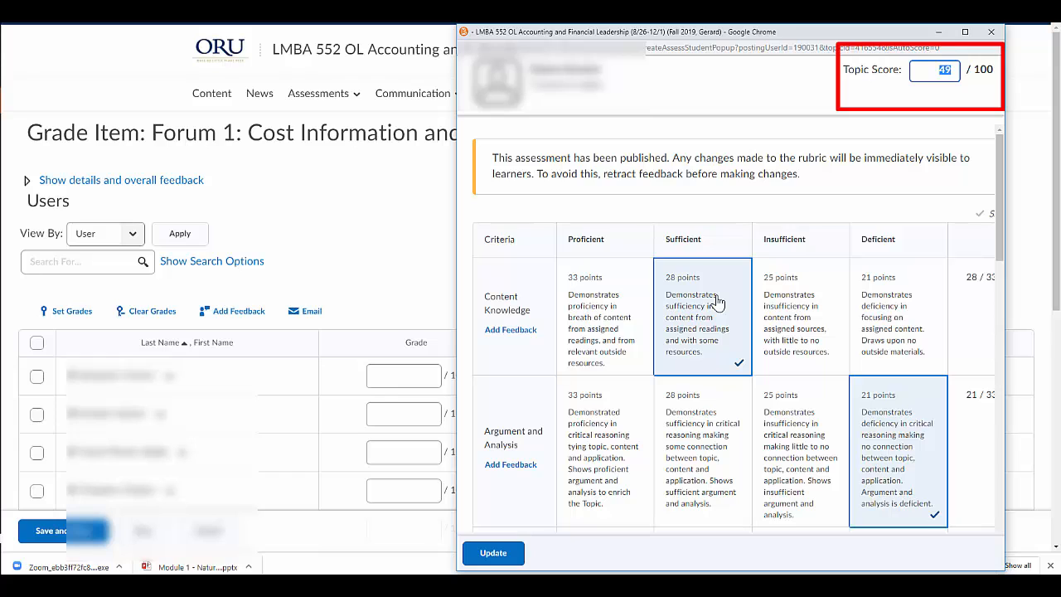
left_click(513, 332)
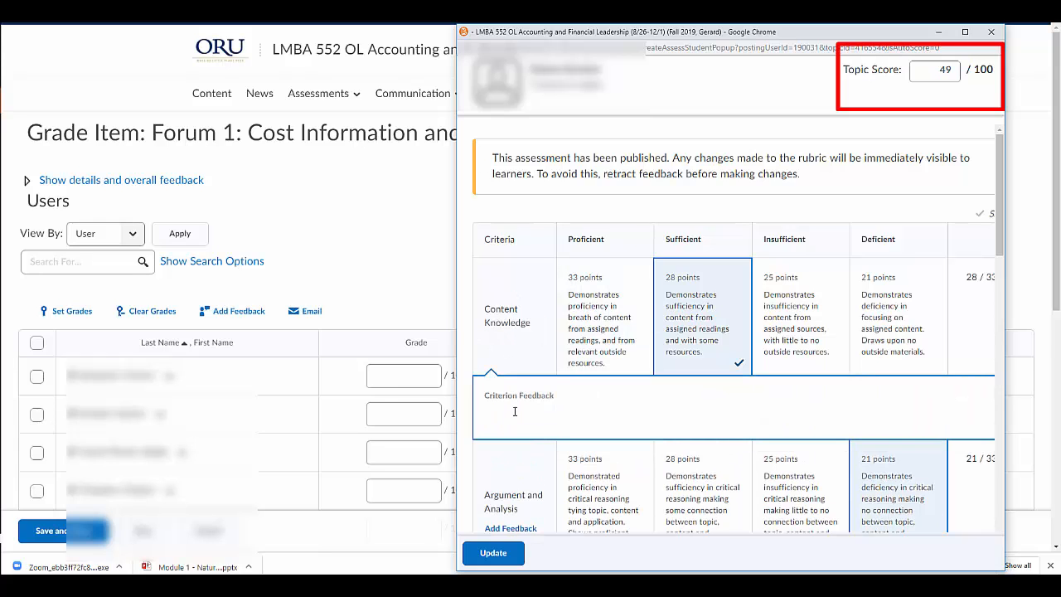
type("sfsdfsfsdfsf")
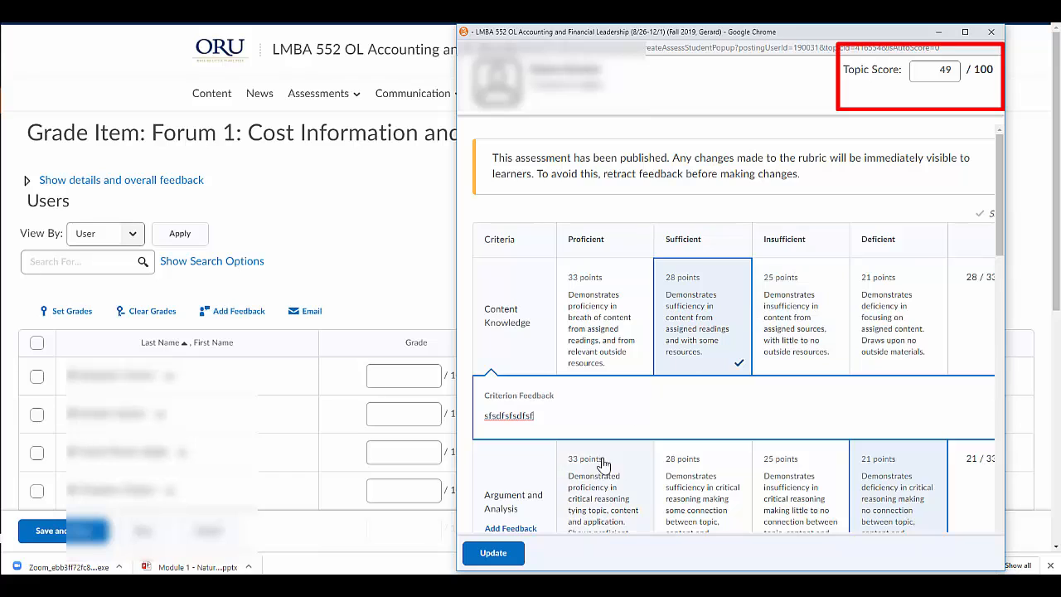
Rate Argument and Analysis Proficient (33 points) and Writing and Structure Proficient (34 points), then try Insufficient (25 points) for Writing and Structure
left_click(581, 488)
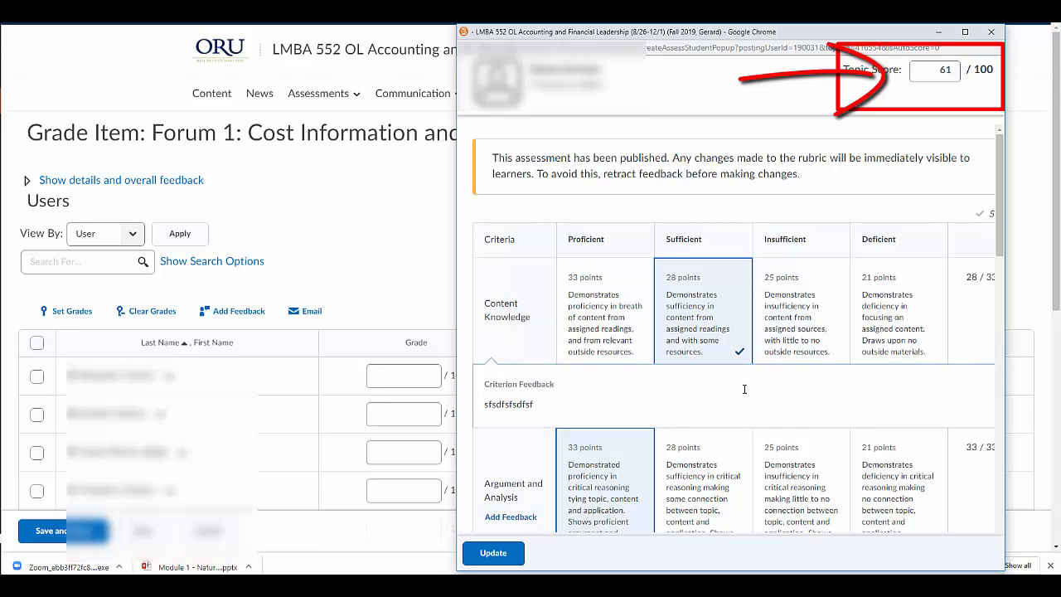
scroll(744, 393, "down", 3)
scroll(743, 393, "down", 1)
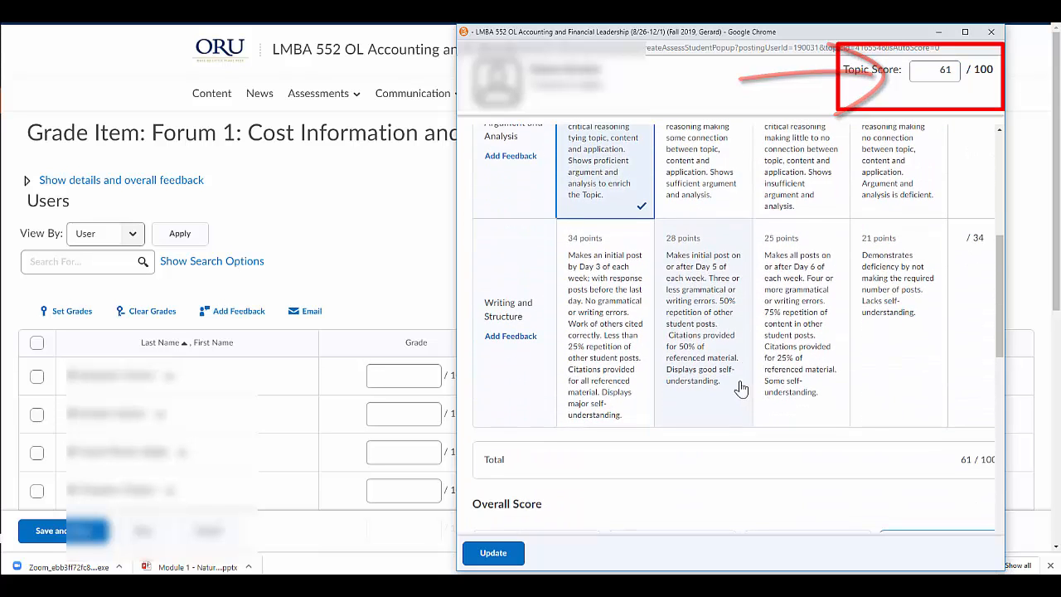
left_click(622, 334)
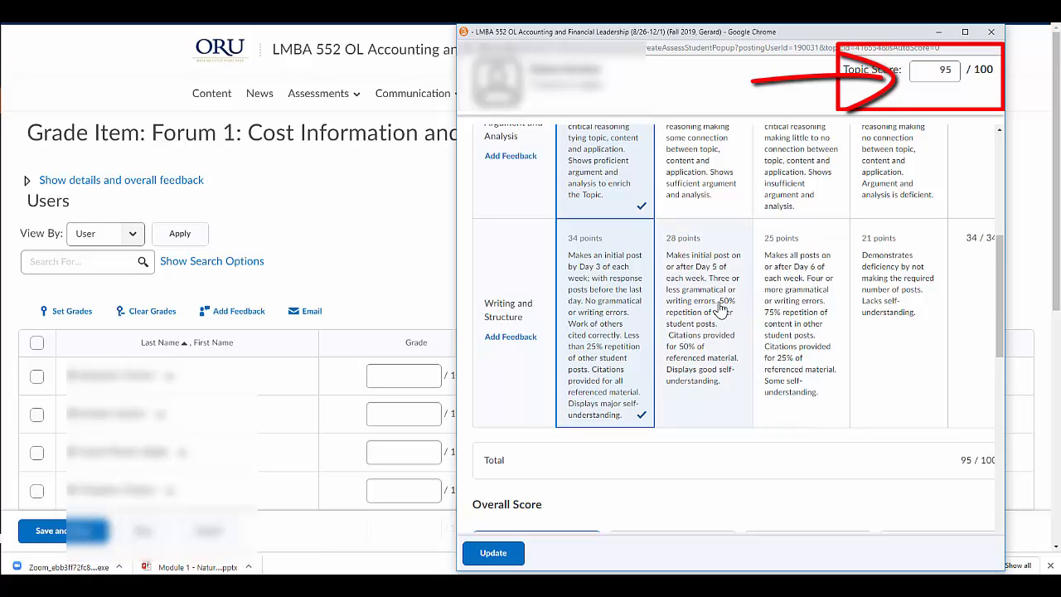
left_click(799, 305)
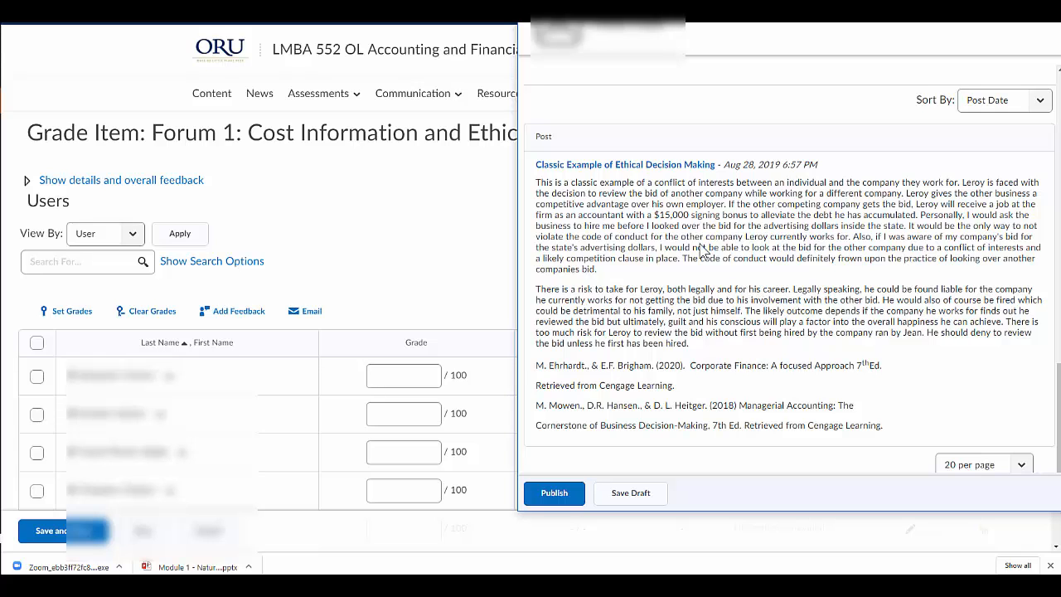
Return from the assessment window to the Forum 1 grade item page and reload it
scroll(699, 245, "up", 5)
left_click(417, 290)
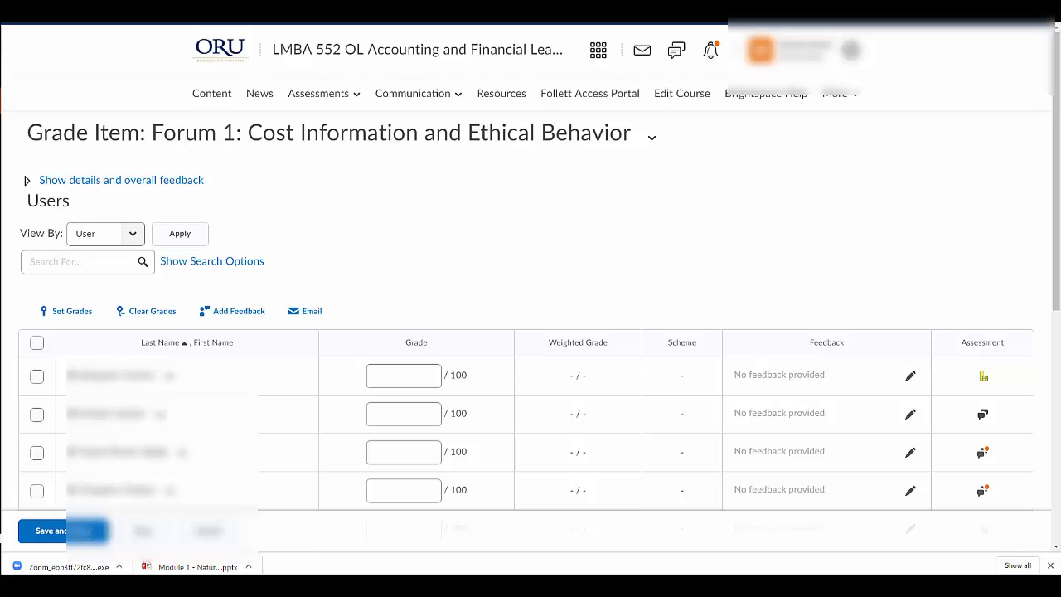
right_click(828, 7)
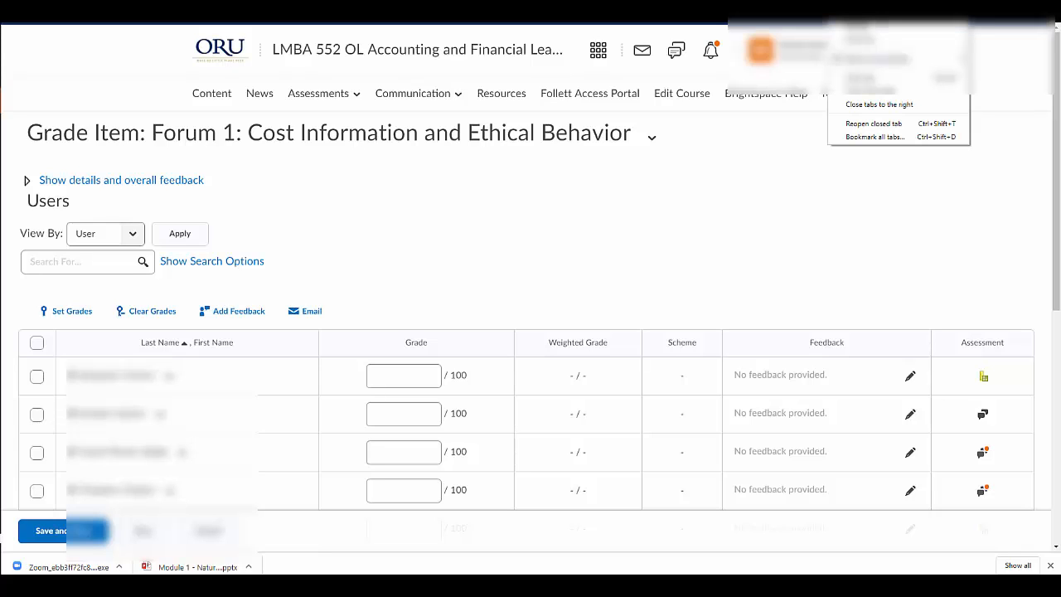
left_click(860, 13)
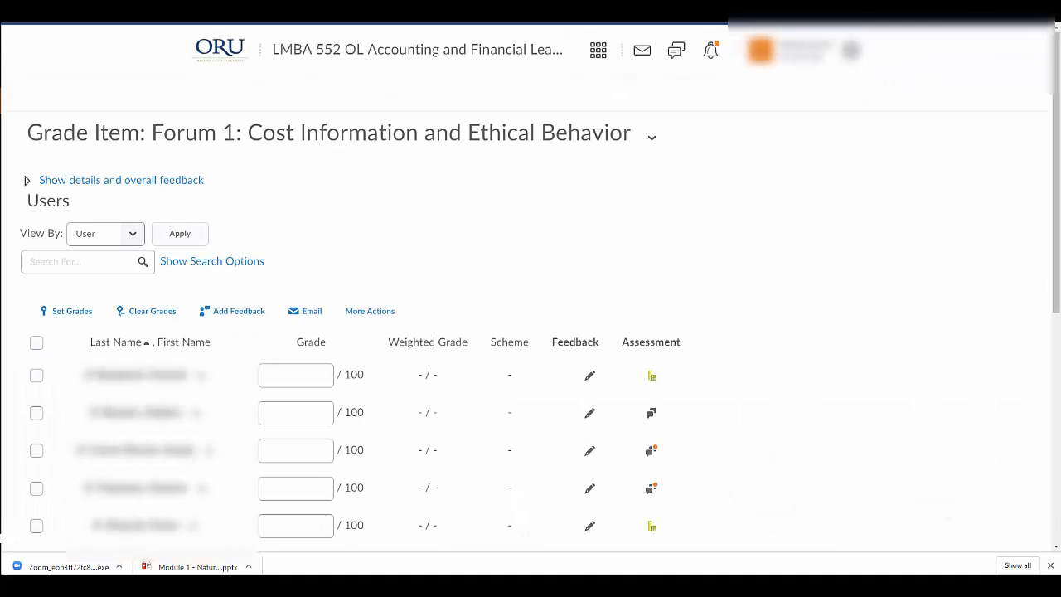
left_click(379, 451)
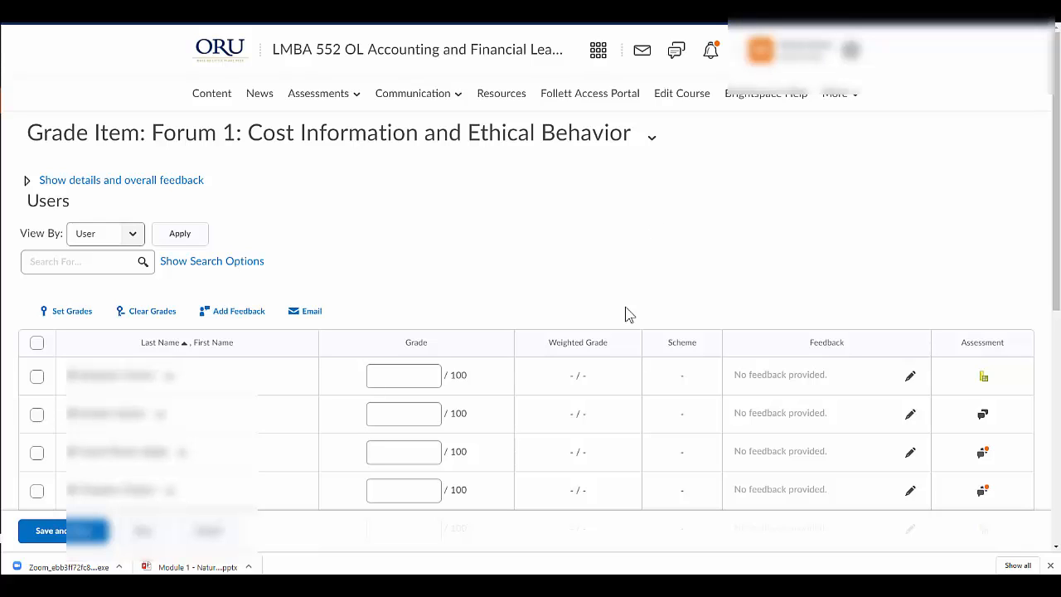
Open the course's Discussions list and highlight the topic prompt of Forum 1: Cost Information and Ethical Behavior under Weekly Discussions
left_click(323, 94)
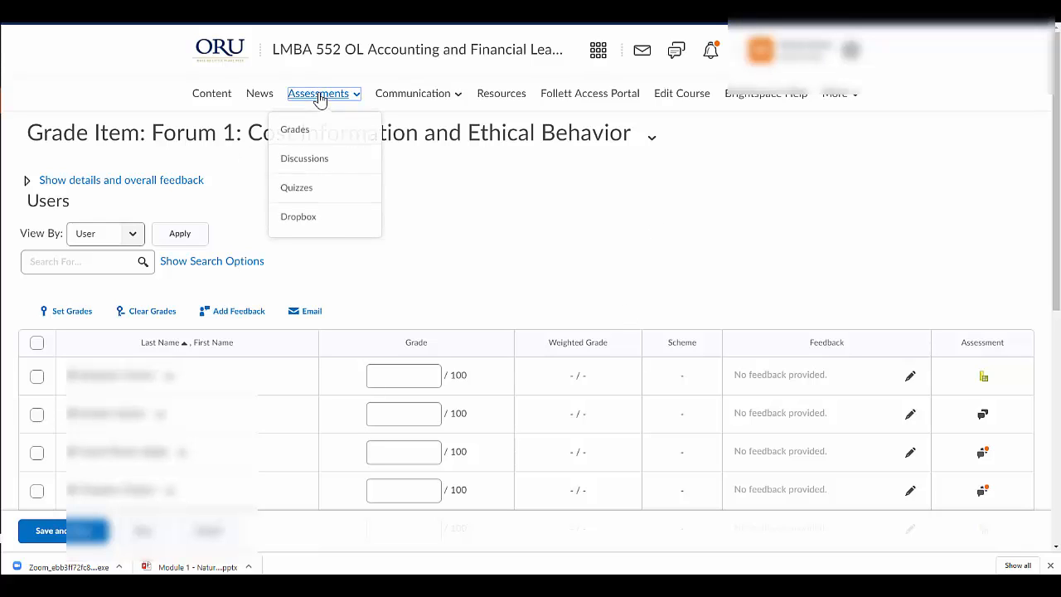
left_click(295, 165)
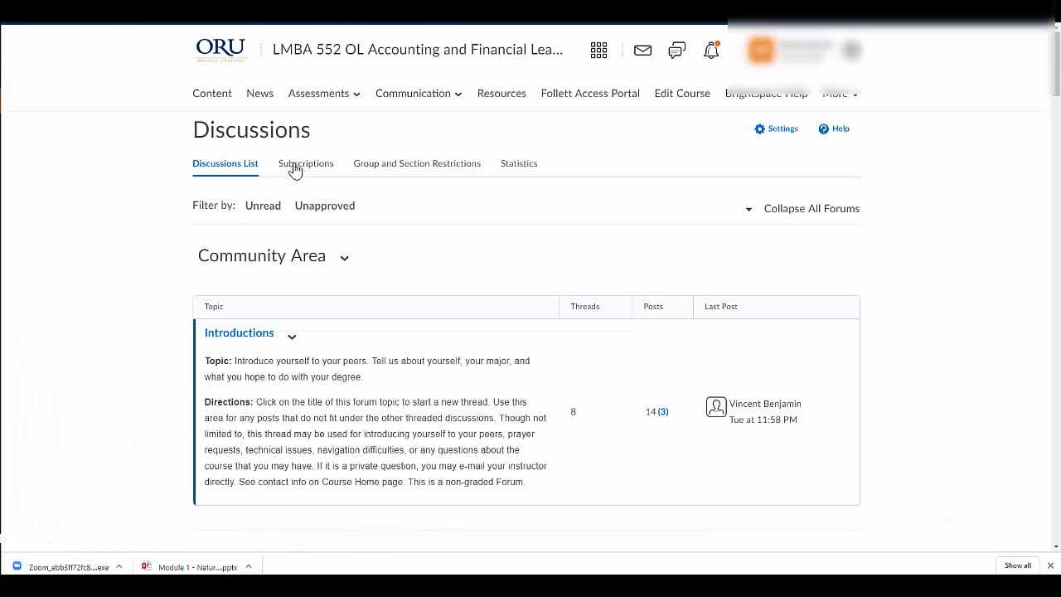
scroll(395, 294, "down", 3)
scroll(397, 292, "down", 3)
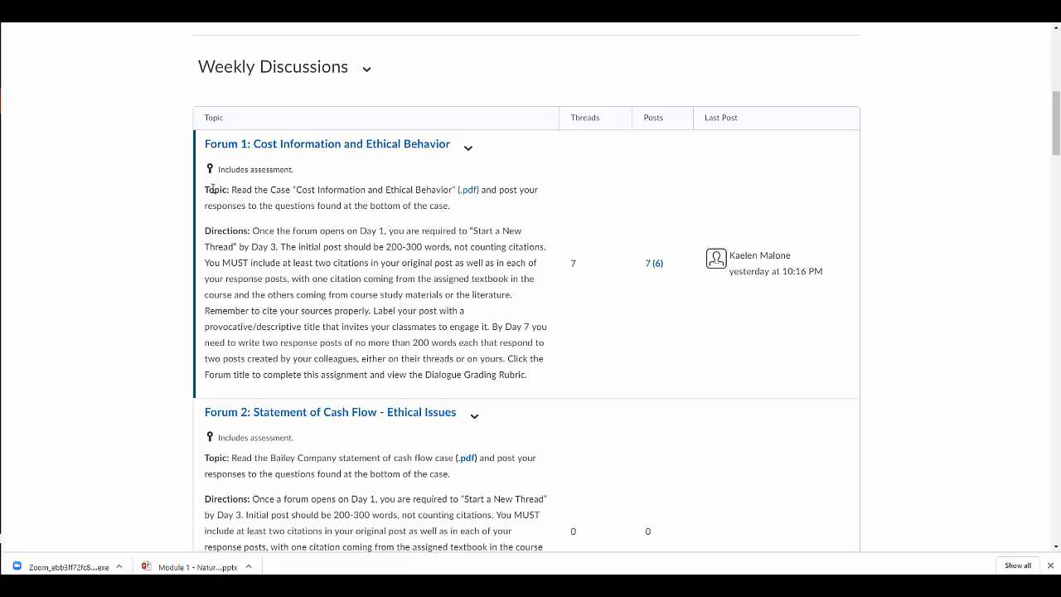
left_click_drag(213, 189, 460, 202)
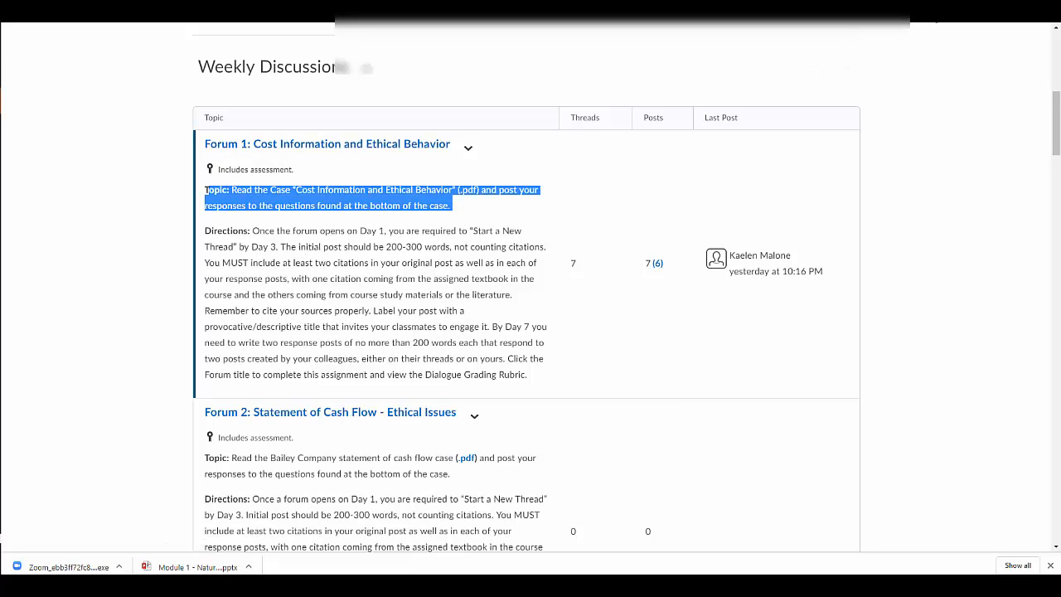
Restore the Discussions browser window from full screen and narrow it so the assessment window shows beside it
left_click(1023, 8)
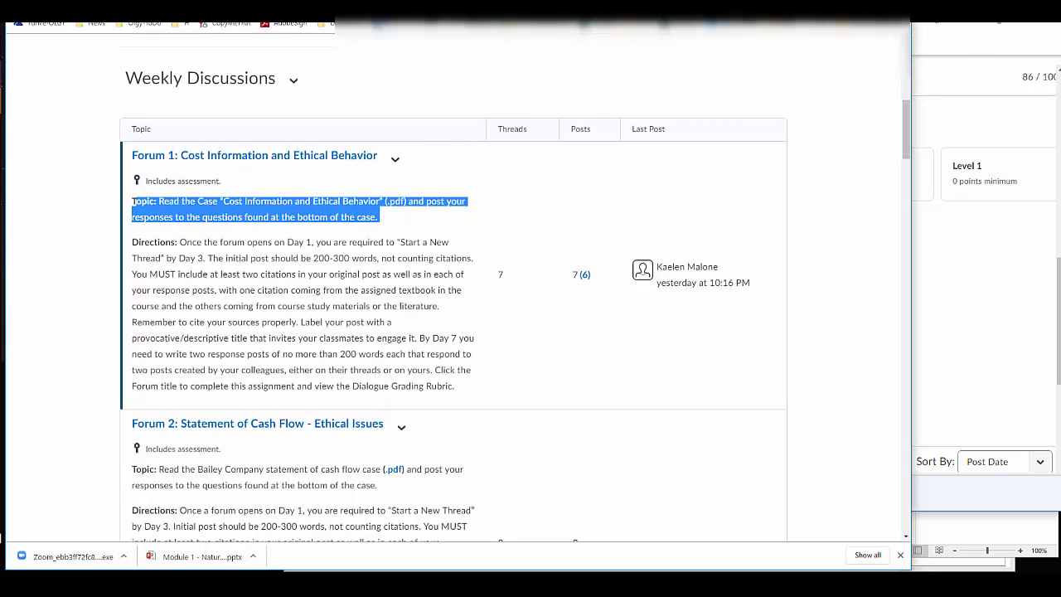
scroll(659, 110, "up", 5)
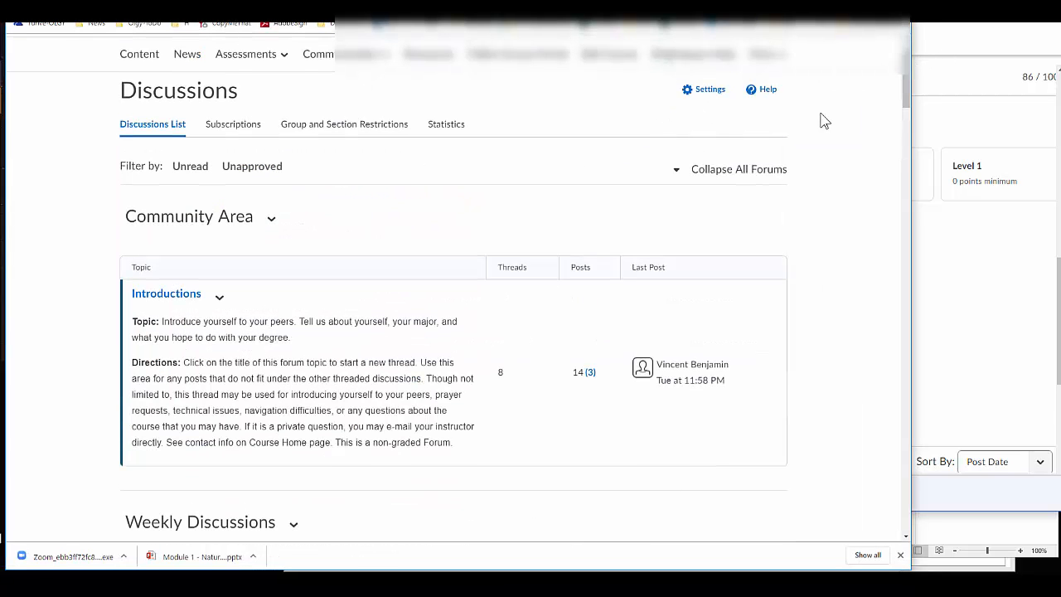
left_click_drag(905, 135, 562, 144)
Bring the Forum 1 topic prompt into view and show the student's post in the assessment window alongside it
scroll(257, 369, "down", 3)
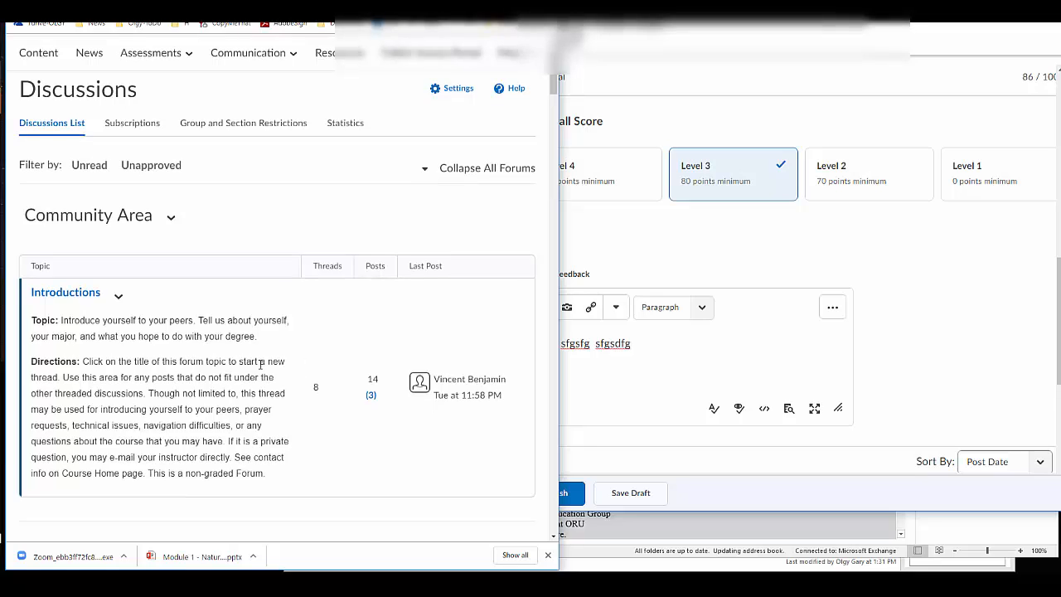
scroll(266, 333, "down", 3)
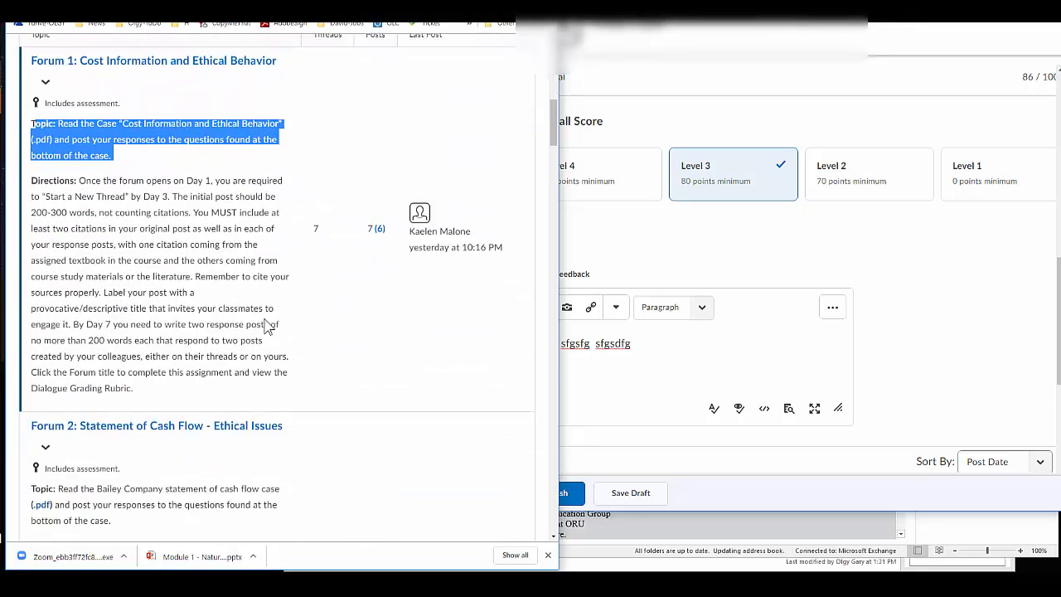
scroll(299, 257, "up", 1)
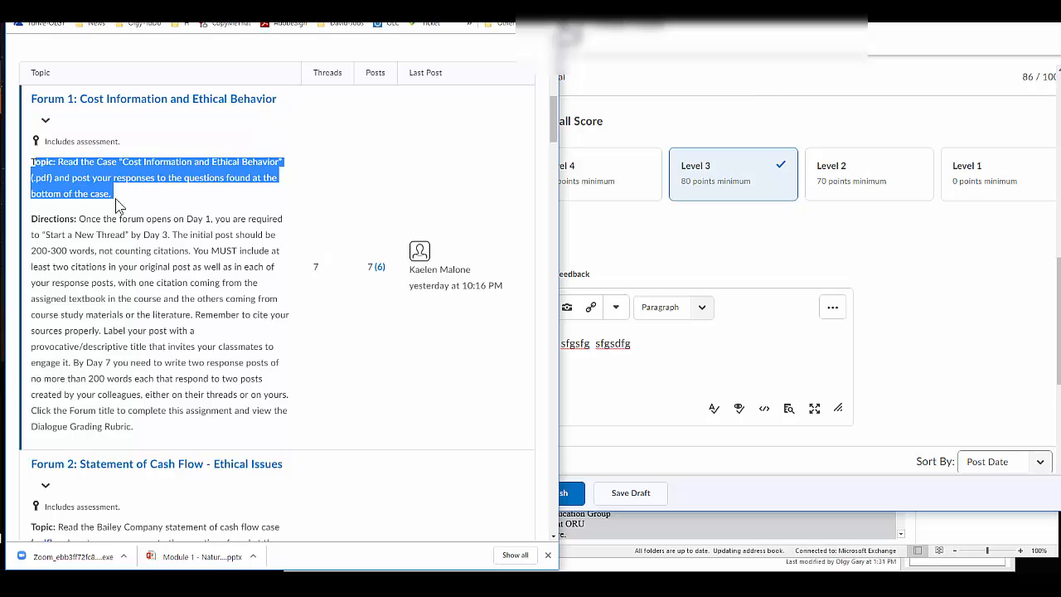
left_click(899, 298)
scroll(903, 307, "down", 3)
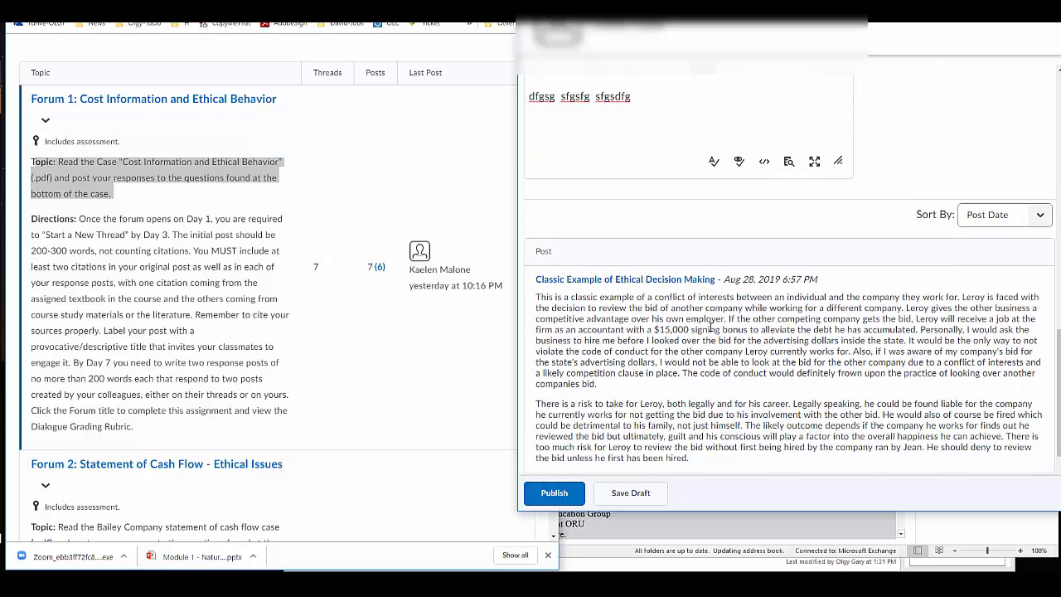